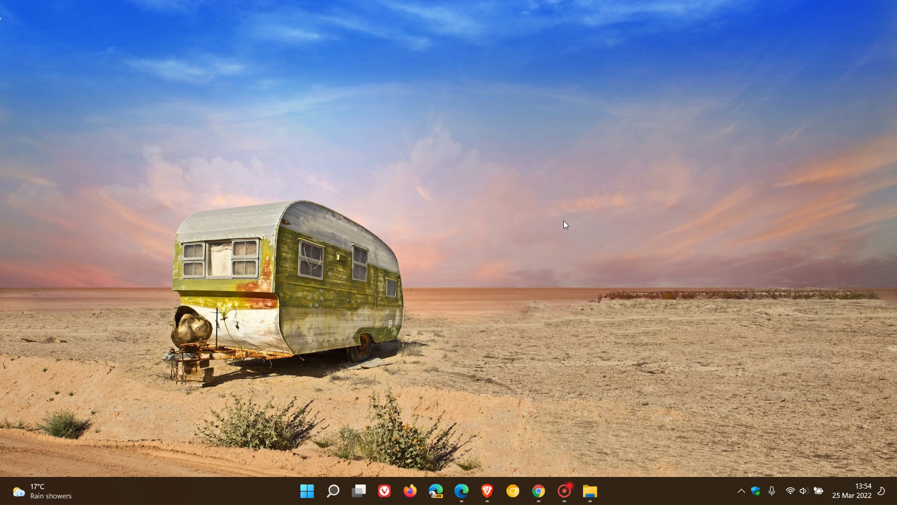
Browse the Windows folder in File Explorer, then hide it to reveal the desktop
click(590, 491)
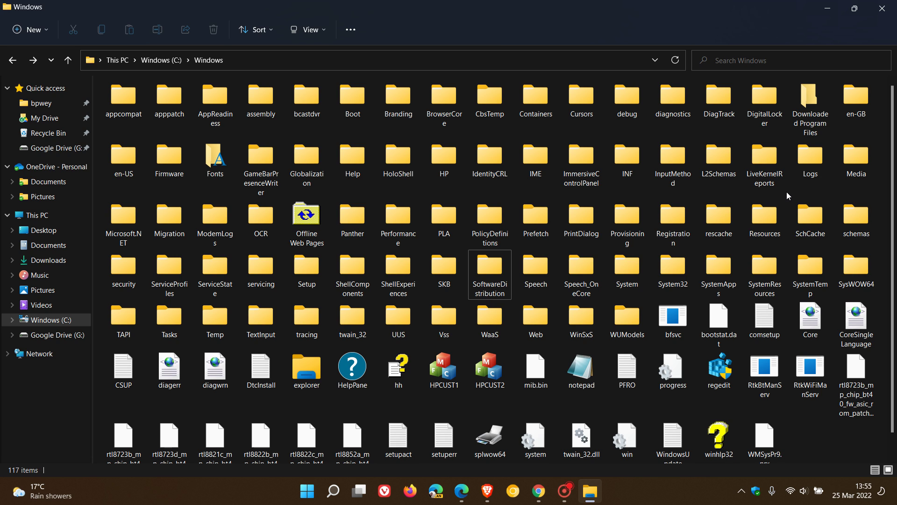
scroll(786, 191, down, 1)
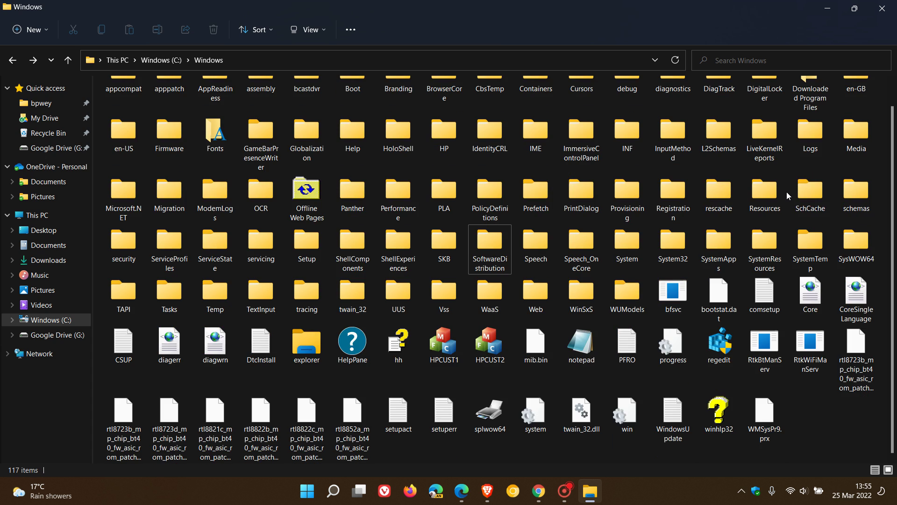
scroll(786, 191, up, 1)
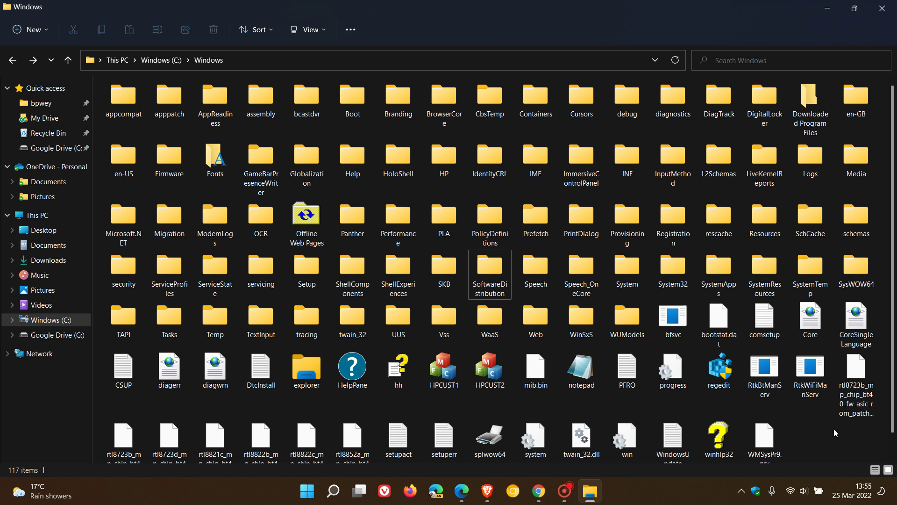
click(827, 10)
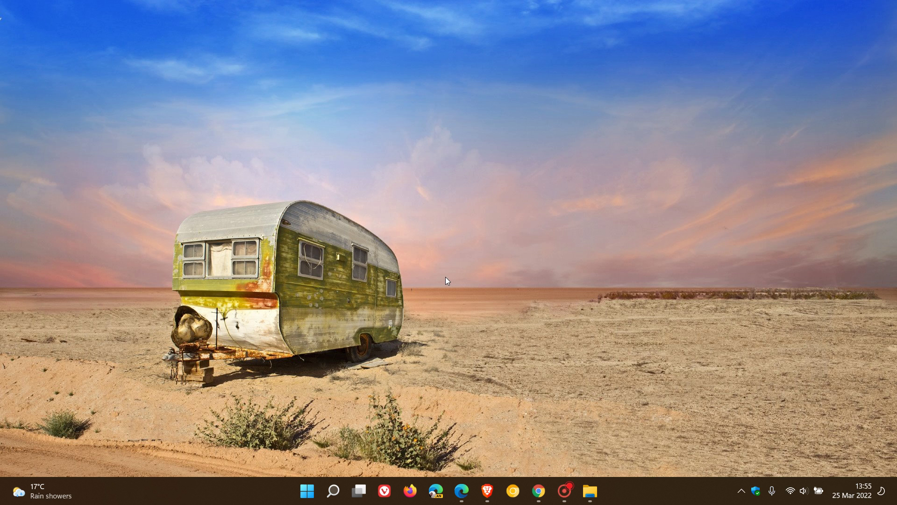
Launch Microsoft Edge on a New tab page with the Hong Kong skyline background
click(462, 491)
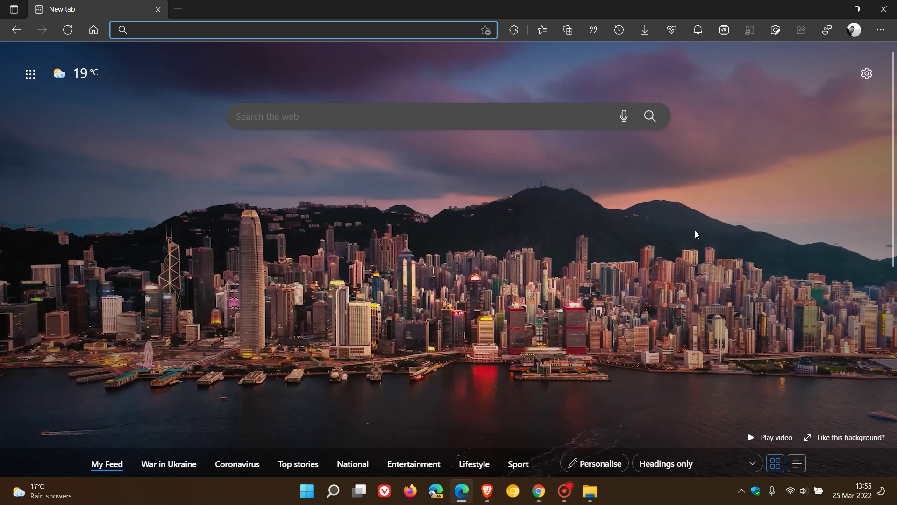
scroll(746, 229, down, 2)
scroll(747, 229, up, 2)
scroll(654, 217, down, 3)
scroll(654, 217, up, 3)
click(268, 31)
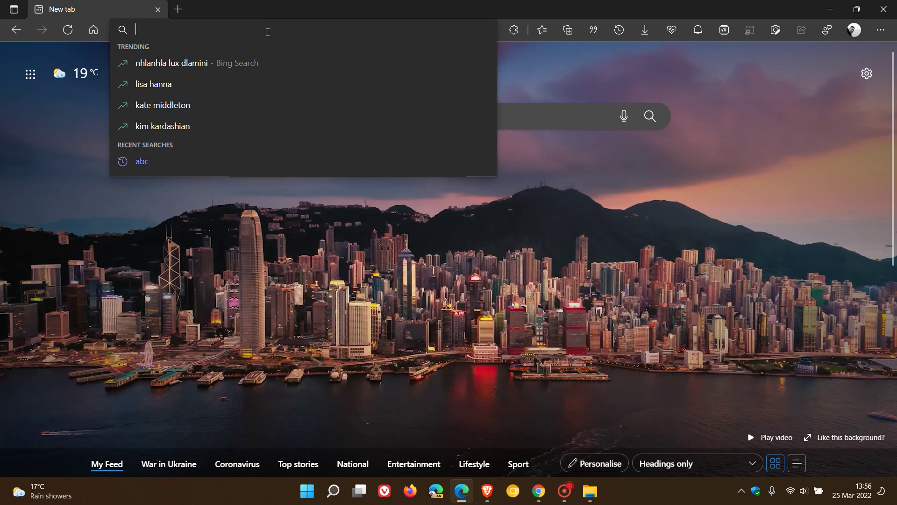
text(edge://flags)
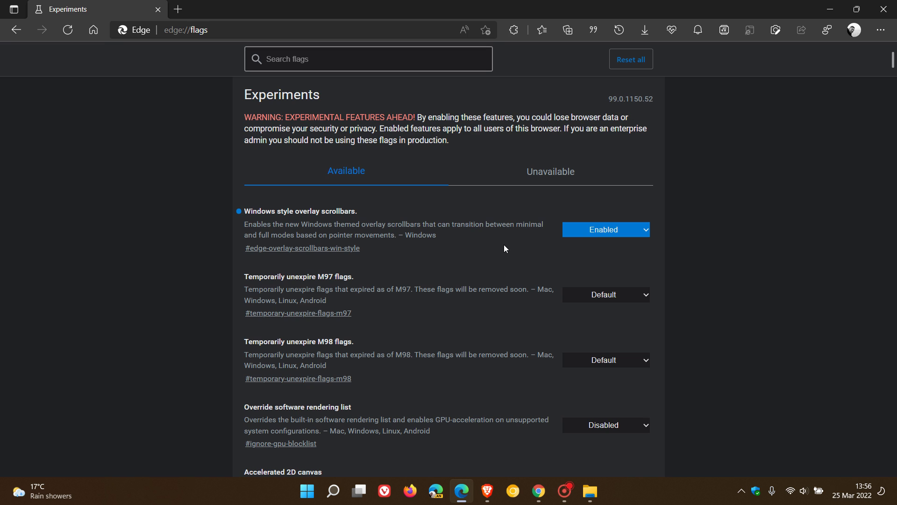
click(601, 232)
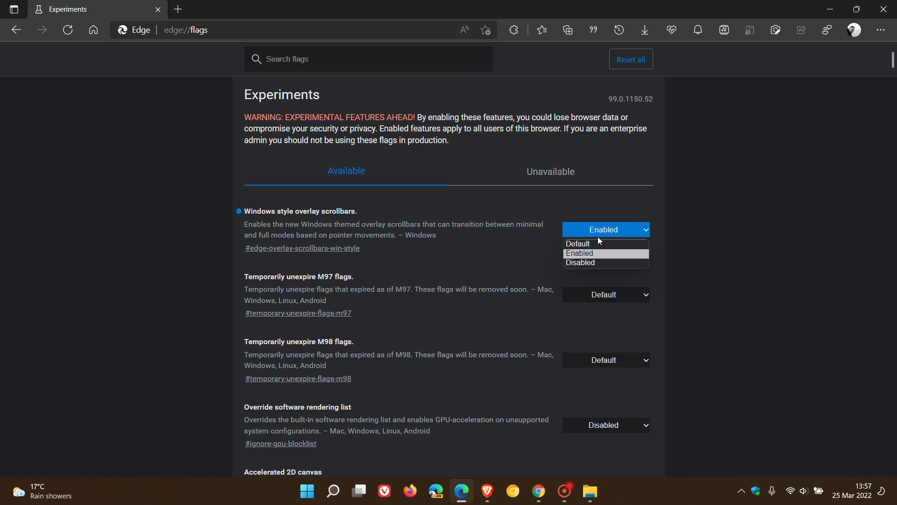
click(720, 232)
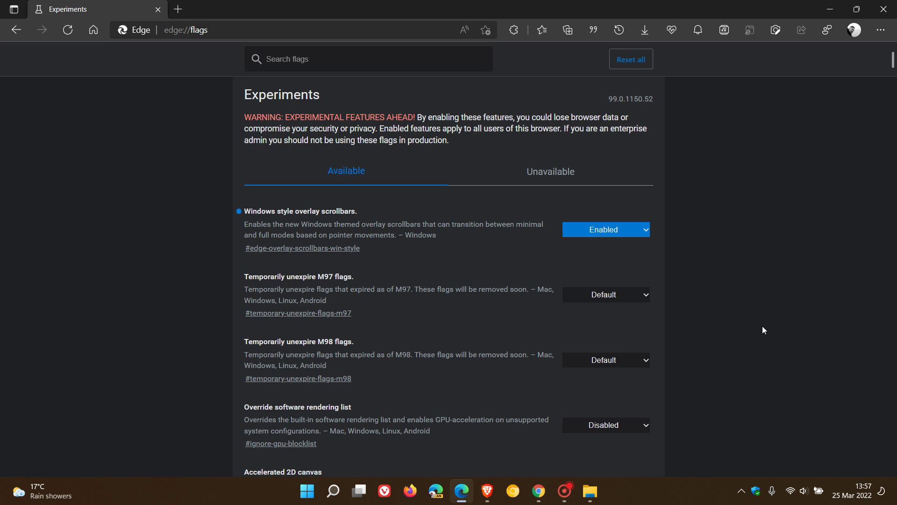
click(92, 31)
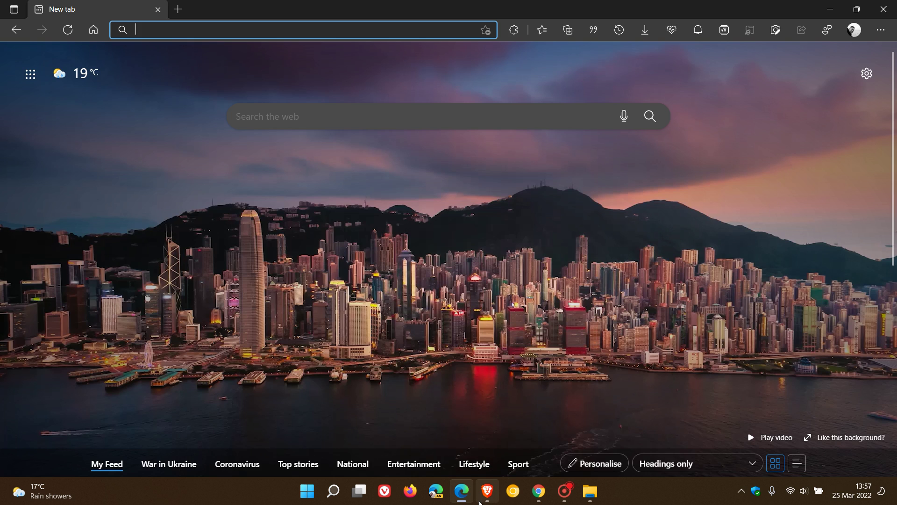
Switch to Google Chrome and run a Google search for 'abc'
click(539, 491)
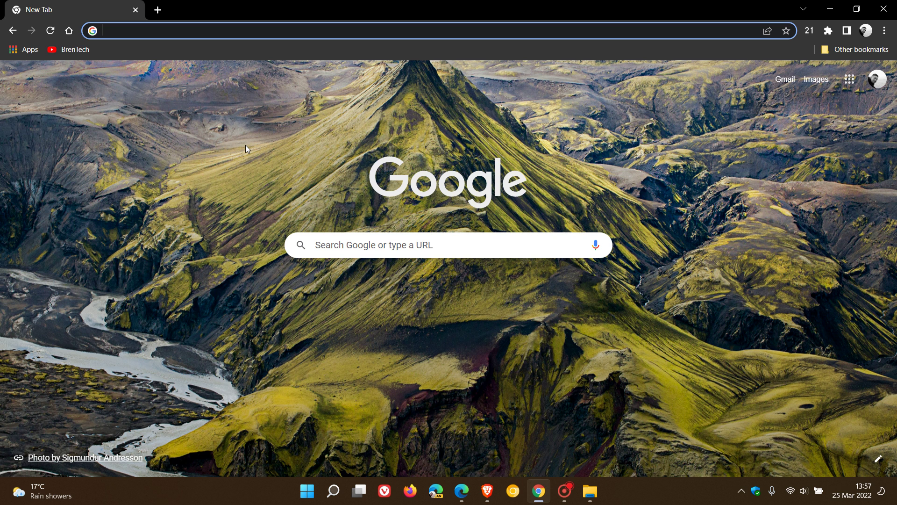
text(abc)
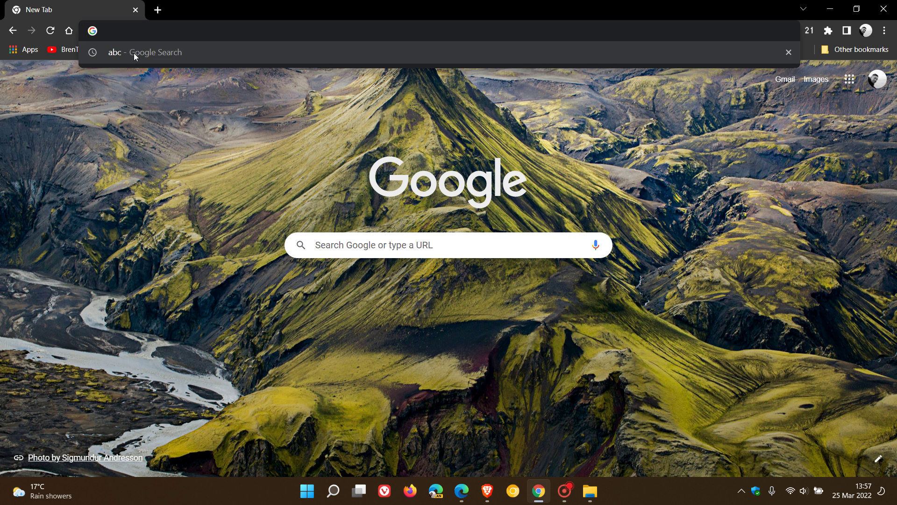
click(133, 52)
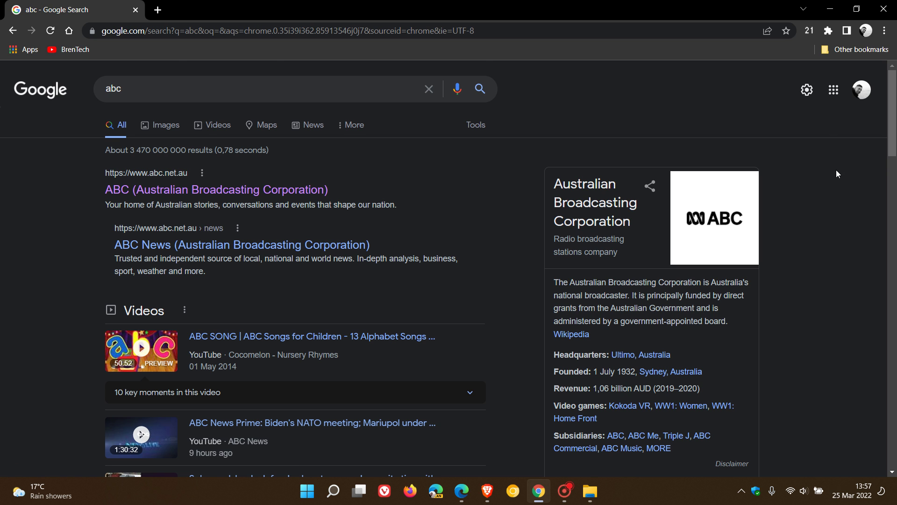
Scroll through the abc results, then return Home to Chrome's New Tab page
scroll(831, 186, down, 10)
scroll(831, 186, up, 10)
scroll(810, 174, down, 17)
scroll(811, 176, up, 10)
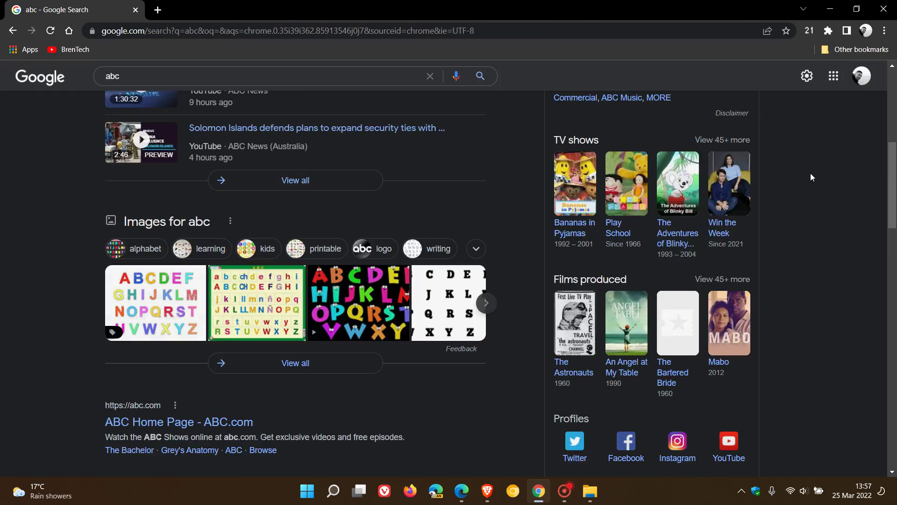
scroll(810, 173, up, 8)
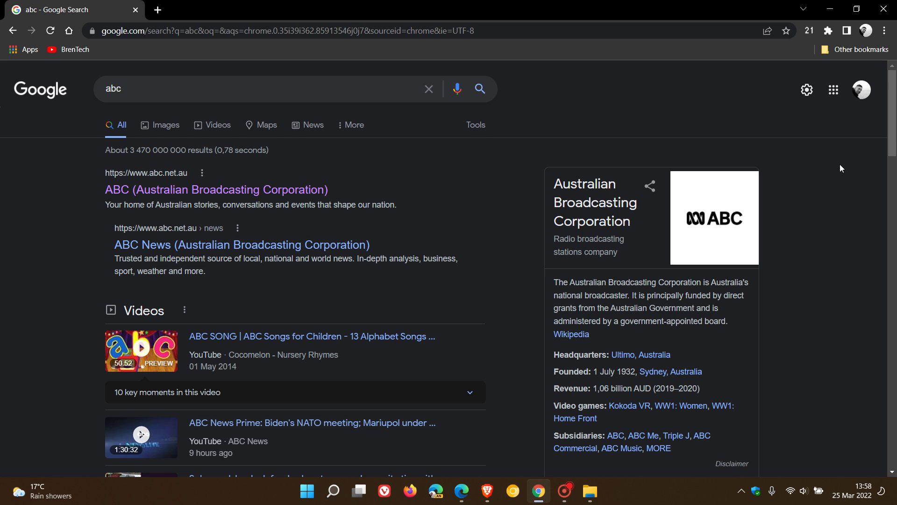
click(69, 31)
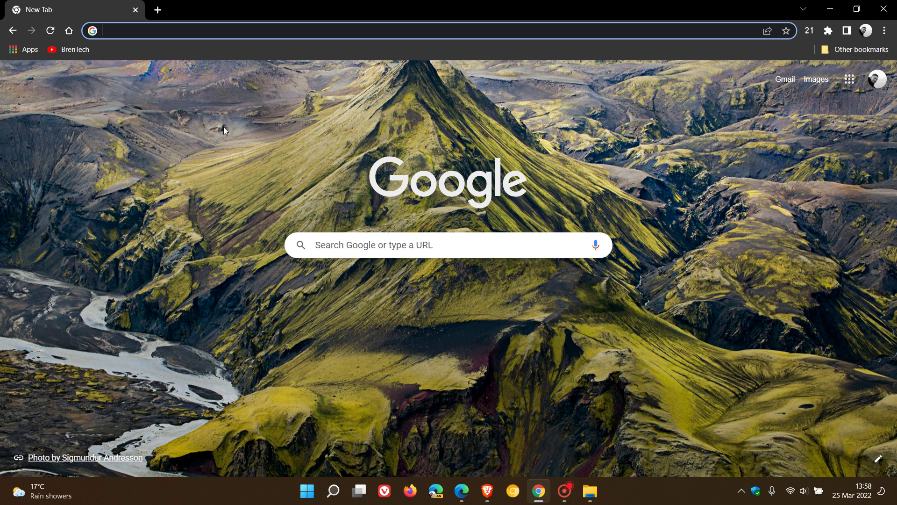
Open the chrome://flags experiments page from the address bar
click(181, 32)
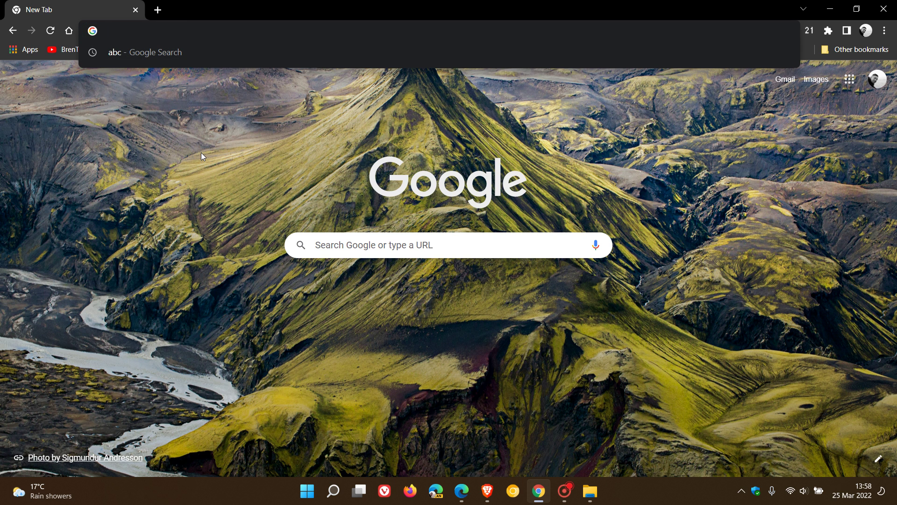
text(cf)
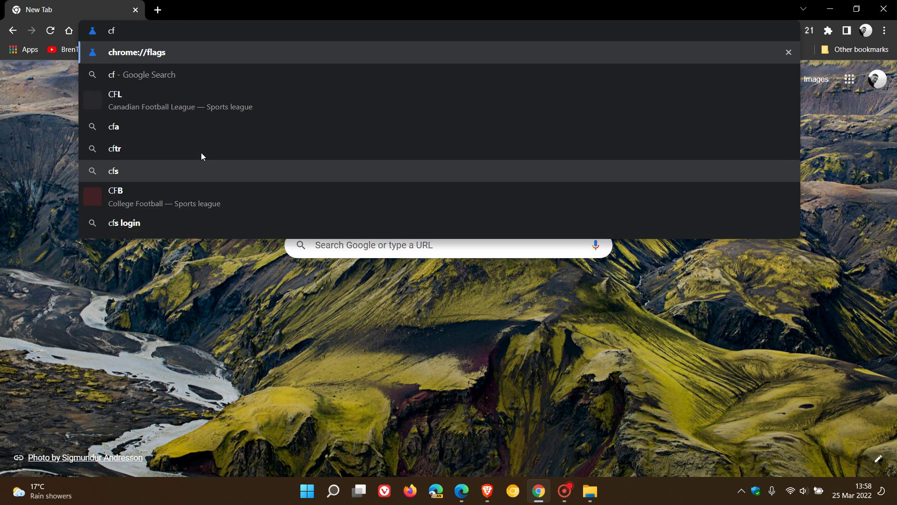
key(Return)
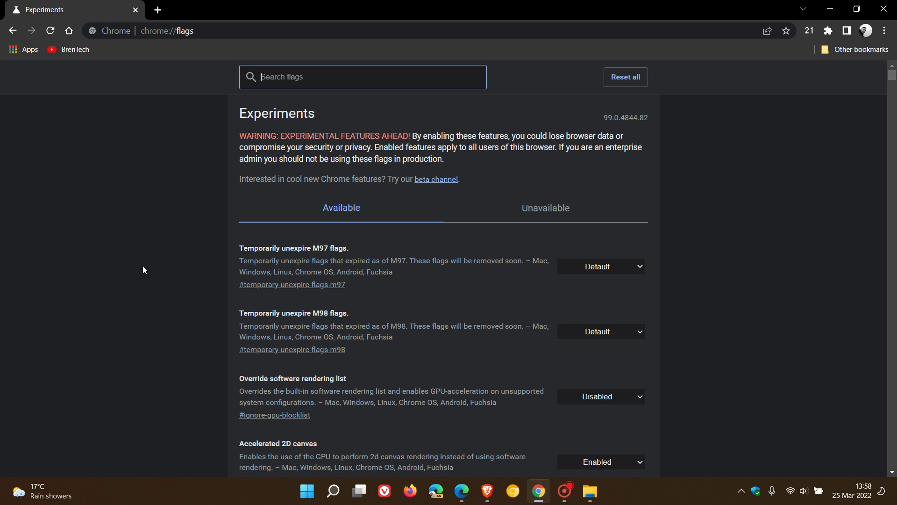
Set the Overlay Scrollbars flag, found by searching 'overlay', to Enabled and relaunch Chrome
text(over)
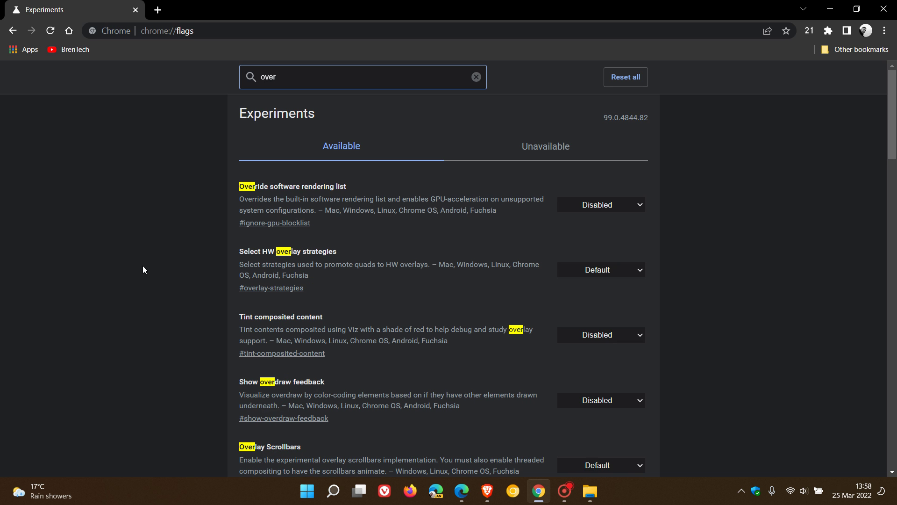
text(lay)
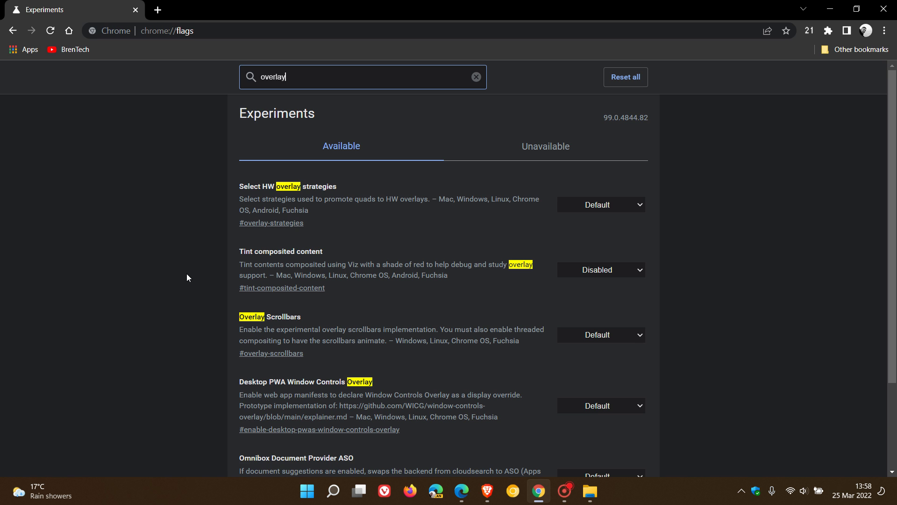
scroll(187, 273, down, 3)
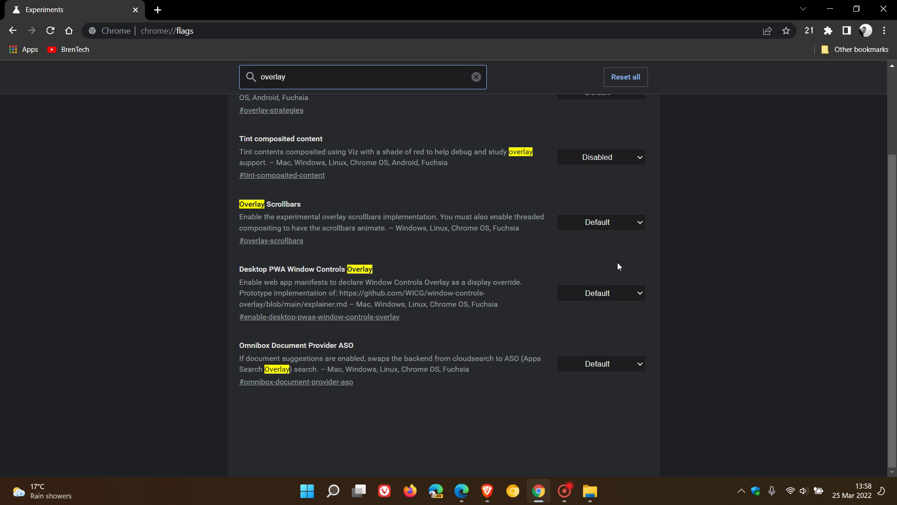
click(608, 227)
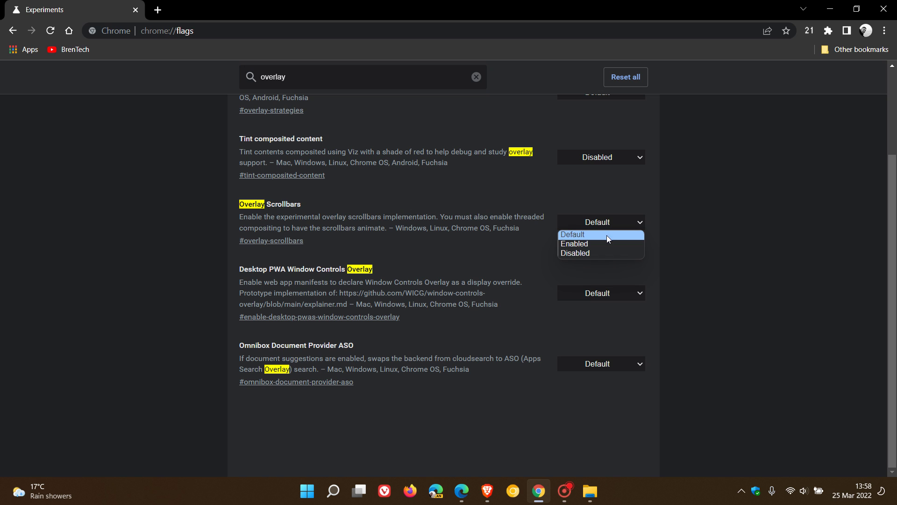
click(606, 244)
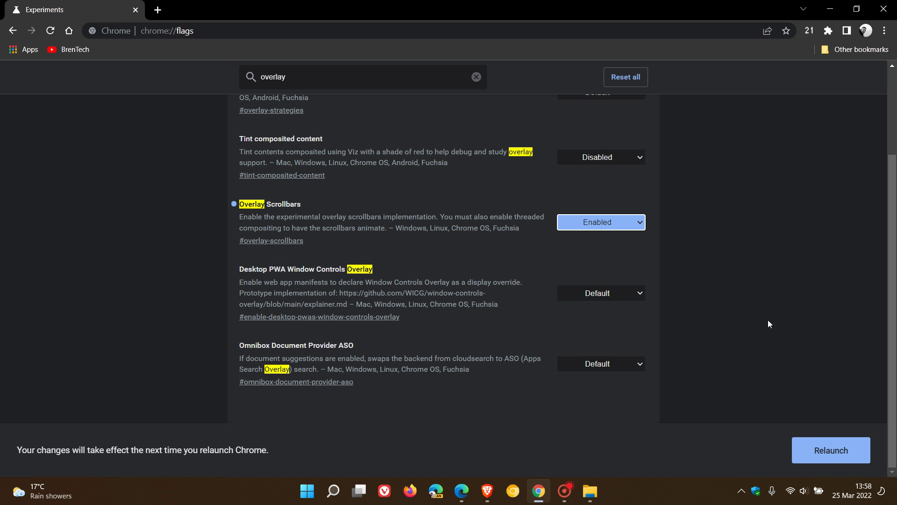
click(816, 448)
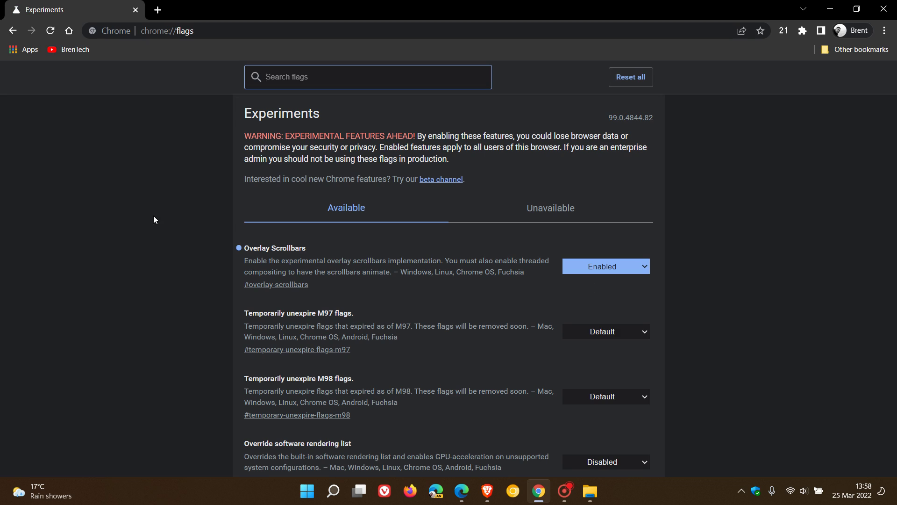
click(69, 31)
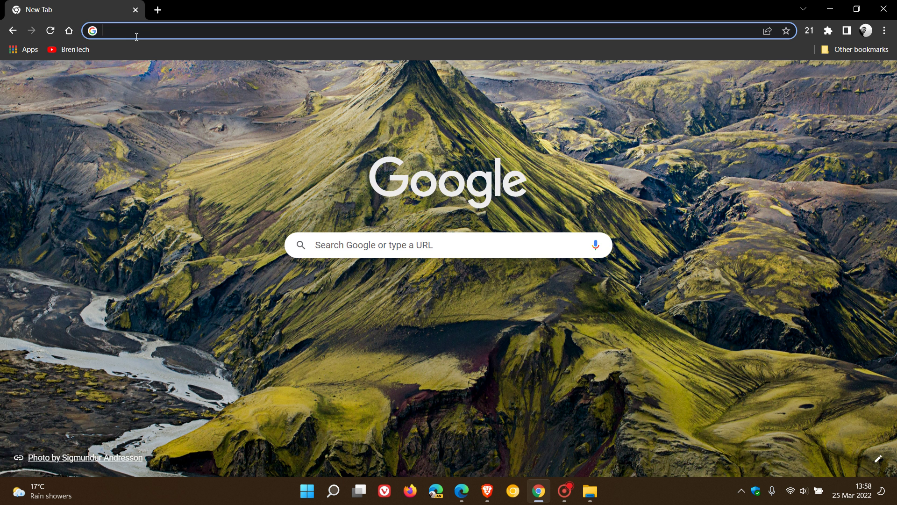
click(140, 30)
click(144, 57)
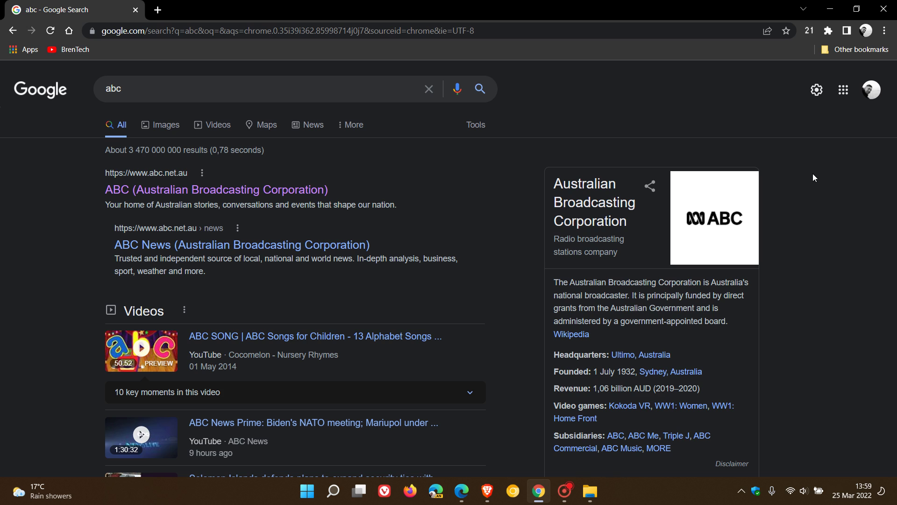
scroll(813, 177, down, 10)
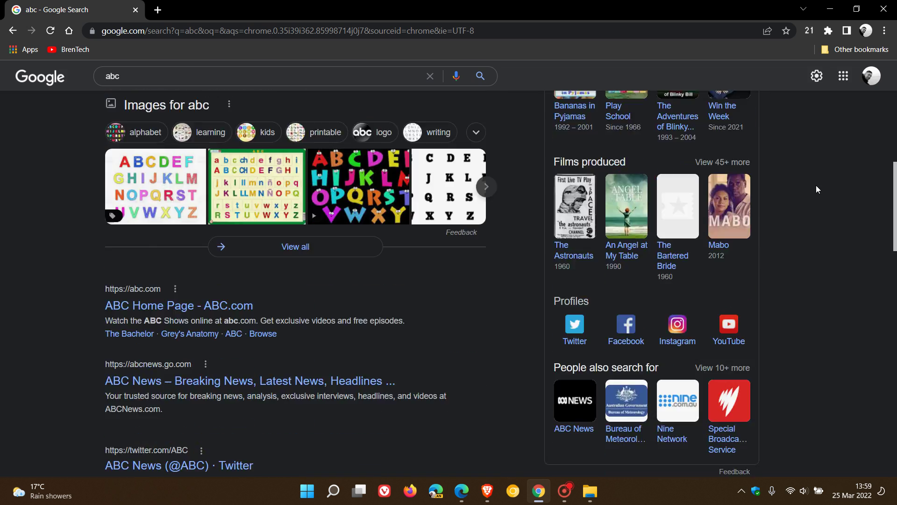
scroll(816, 185, down, 6)
scroll(817, 187, up, 16)
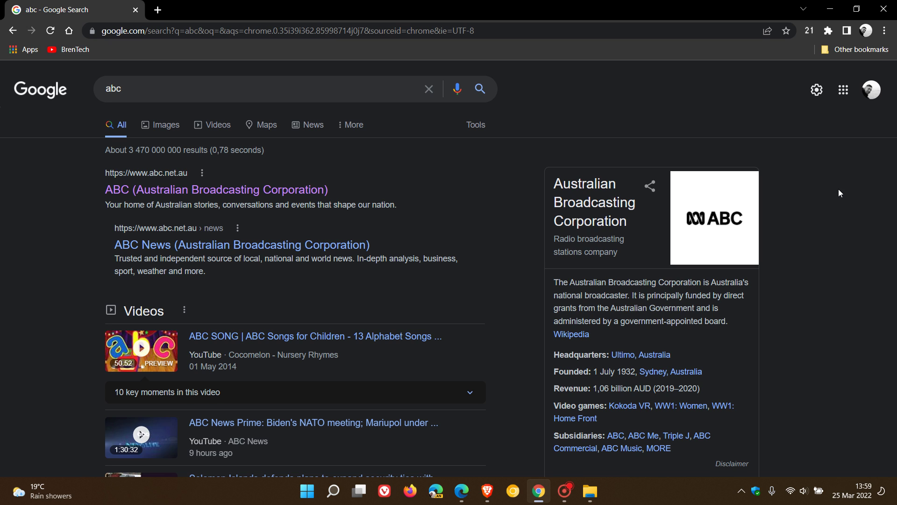
scroll(839, 188, down, 7)
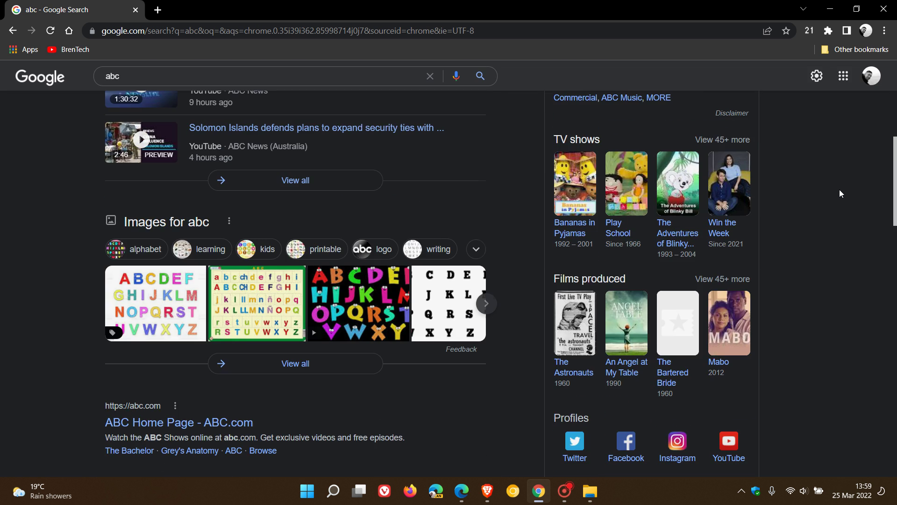
scroll(839, 189, down, 7)
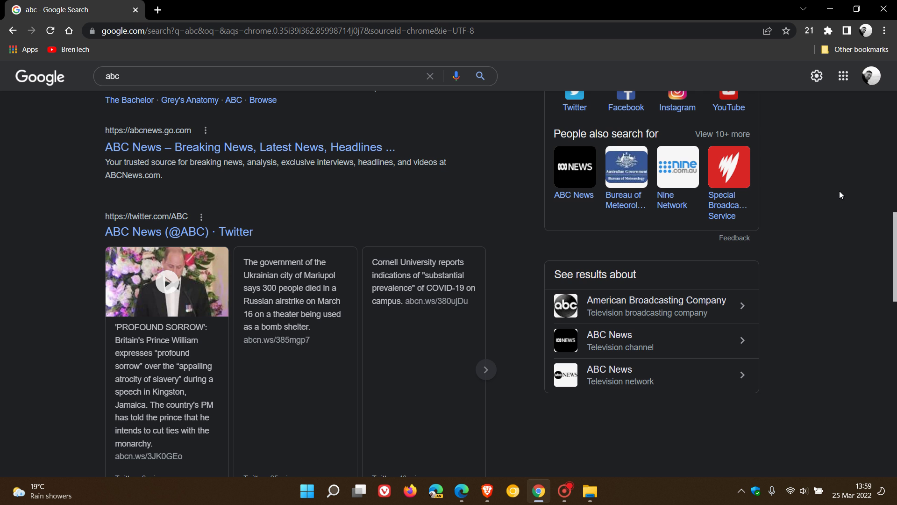
scroll(839, 191, up, 5)
scroll(839, 190, up, 9)
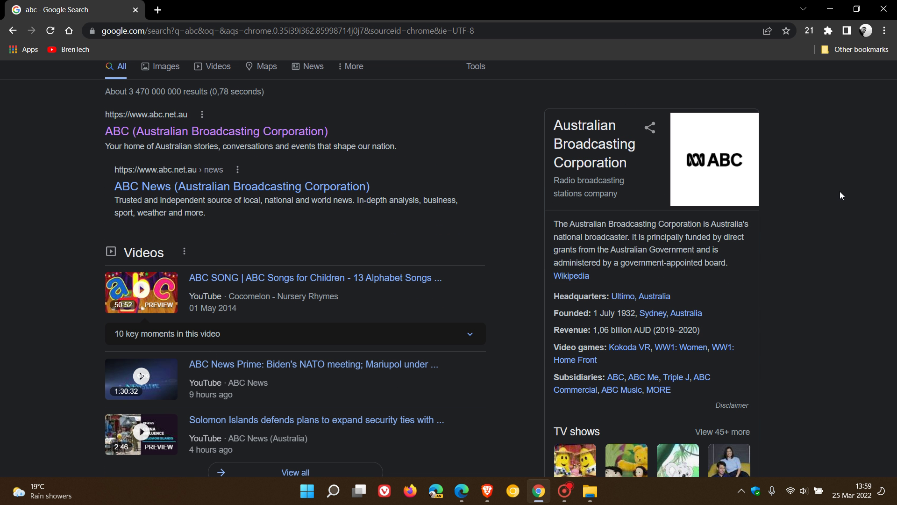
scroll(840, 191, down, 7)
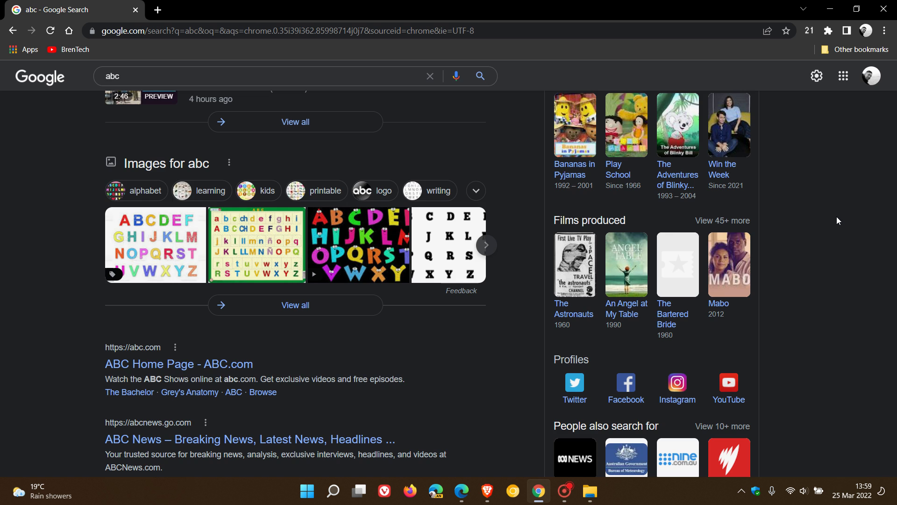
scroll(835, 219, up, 7)
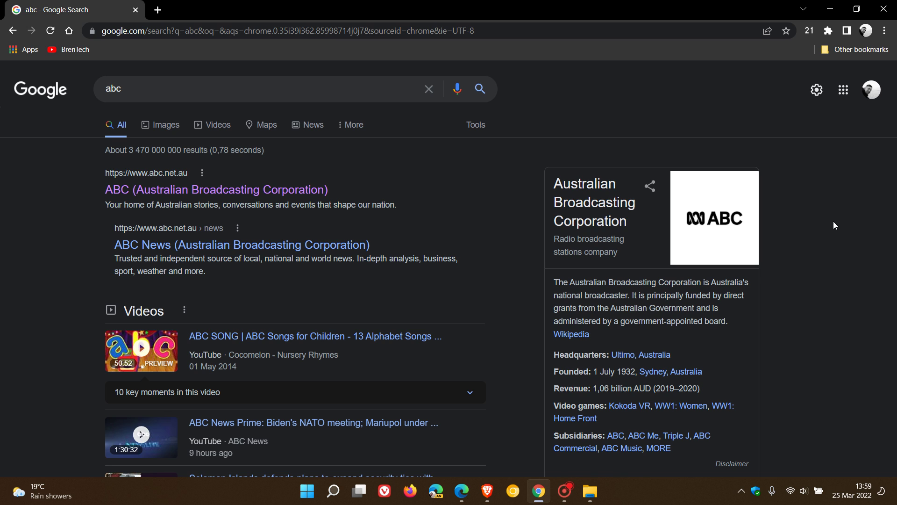
scroll(833, 222, down, 3)
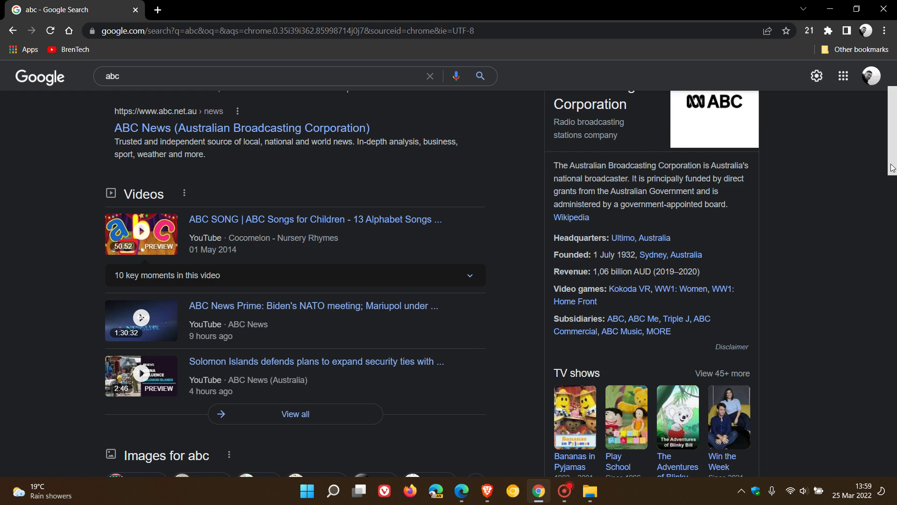
scroll(828, 218, up, 3)
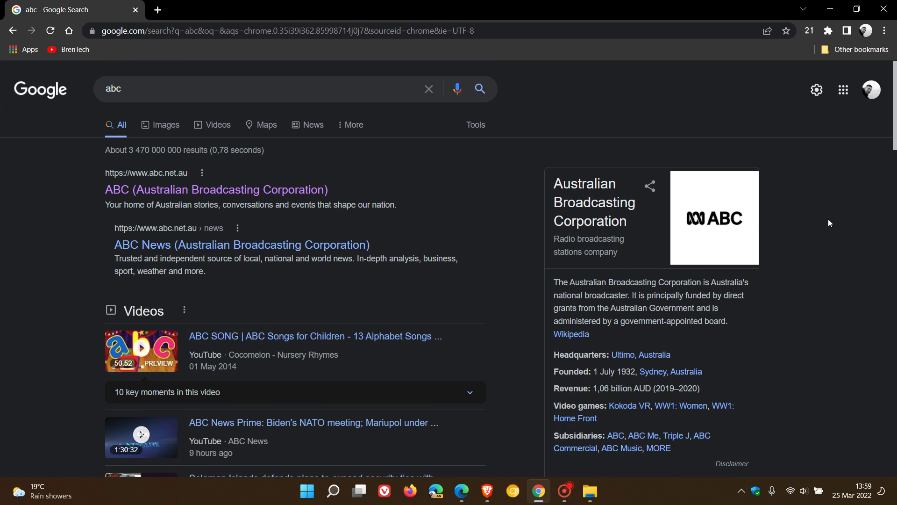
click(69, 30)
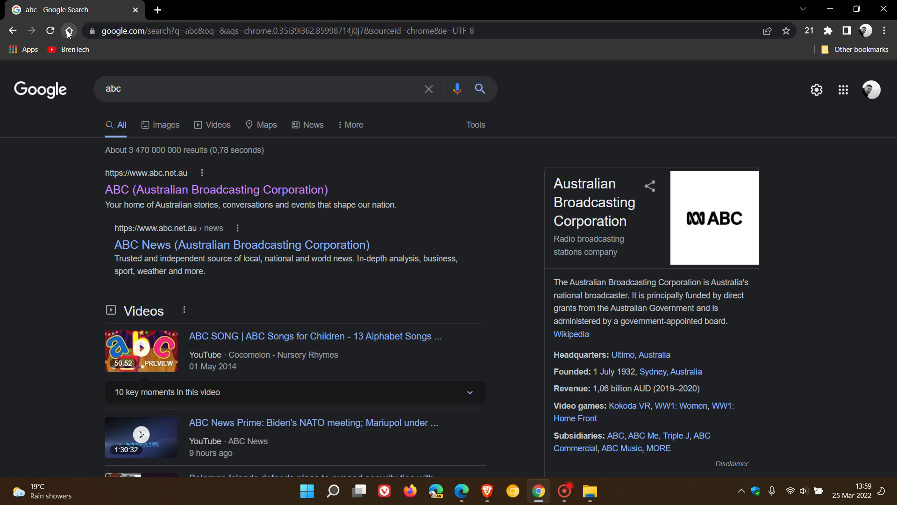